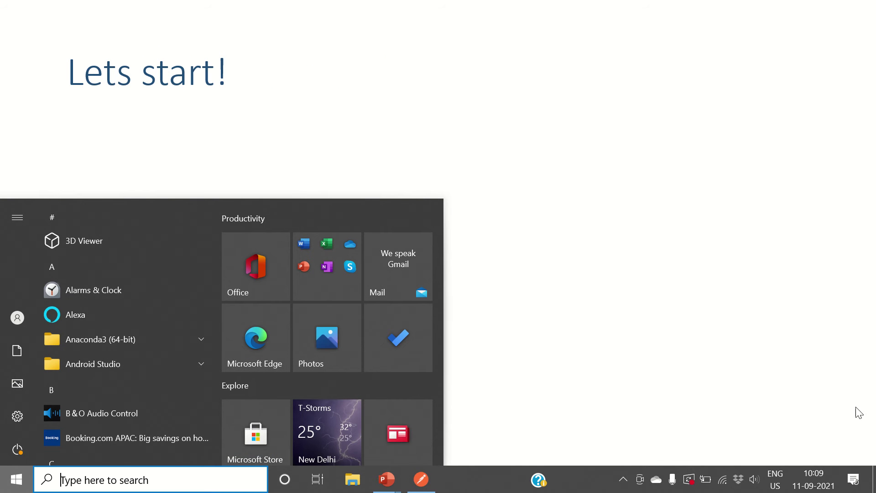
- Open Apps & features and search the installed apps for 'post'
left_click(423, 481)
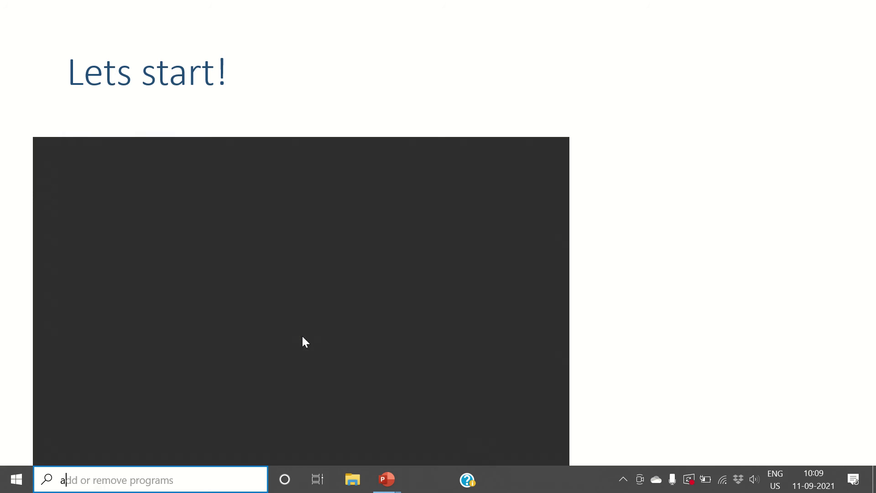
key("Return")
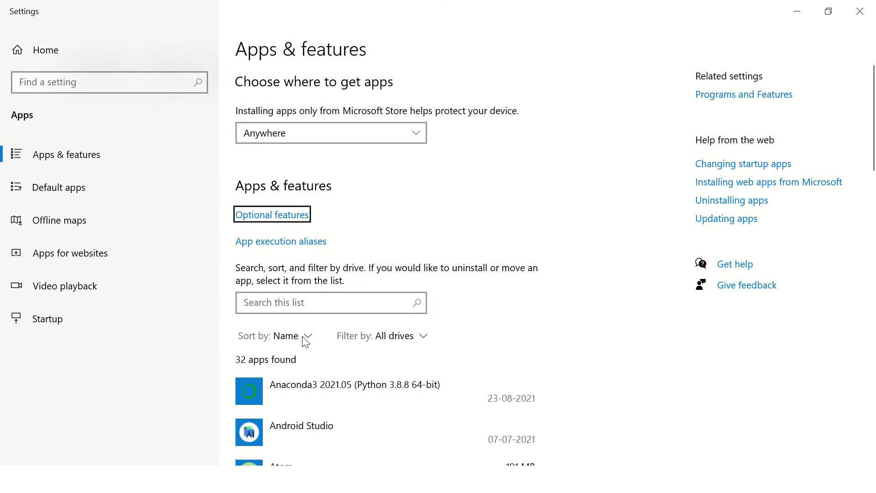
left_click(288, 303)
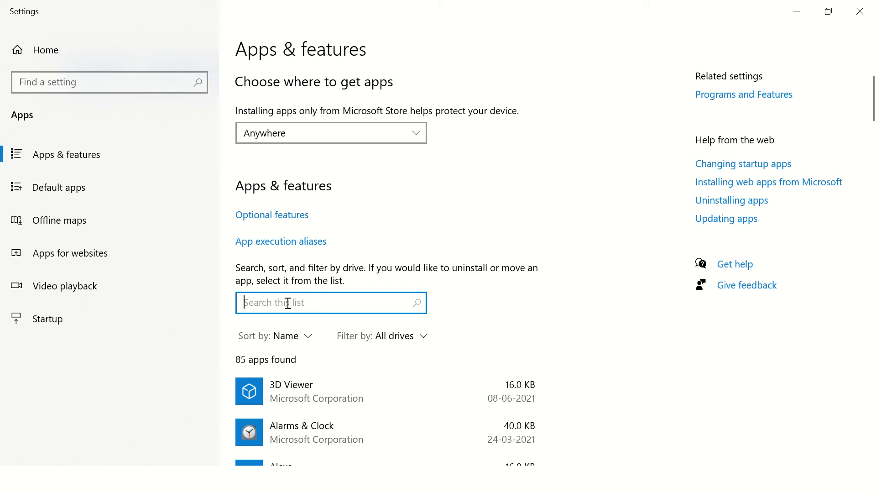
type("post")
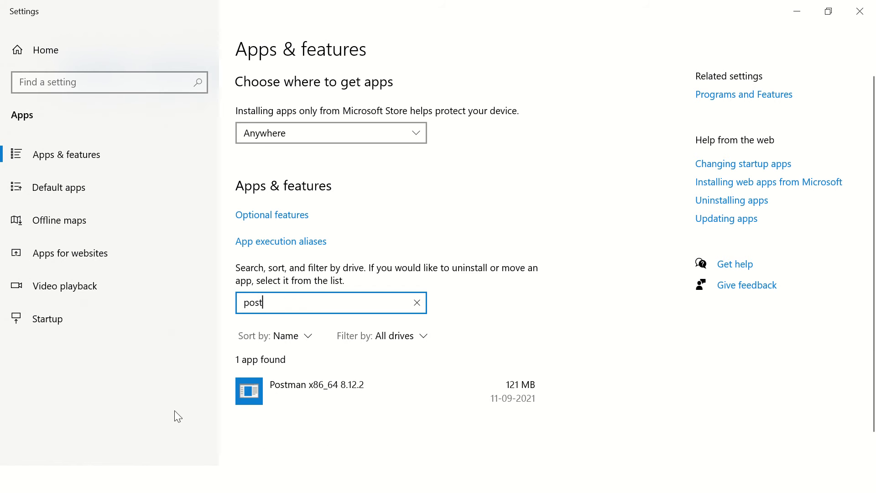
- Uninstall Postman x86_64 8.12.2, then re-search 'post' to confirm it's gone
left_click(350, 388)
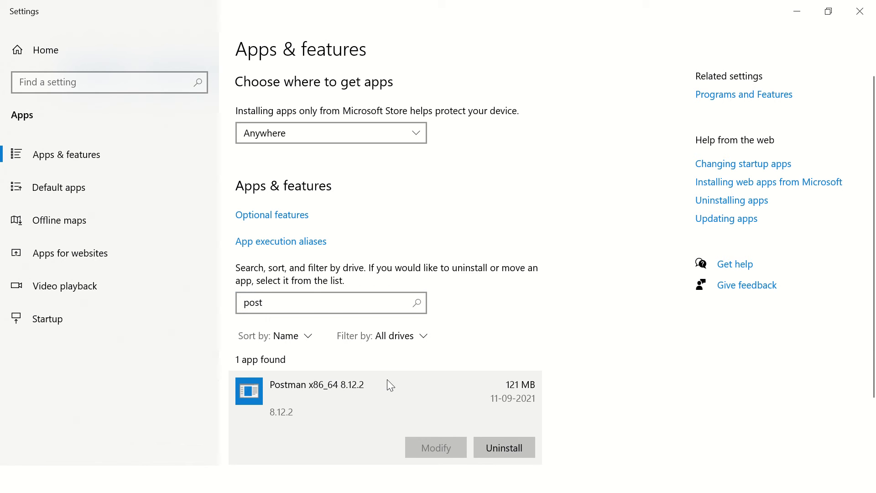
scroll(402, 385, "down", 2)
left_click(519, 379)
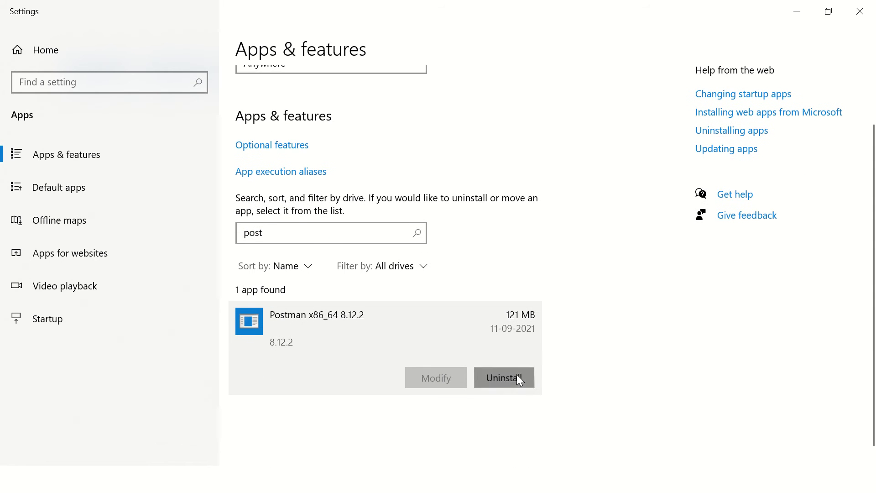
left_click(564, 345)
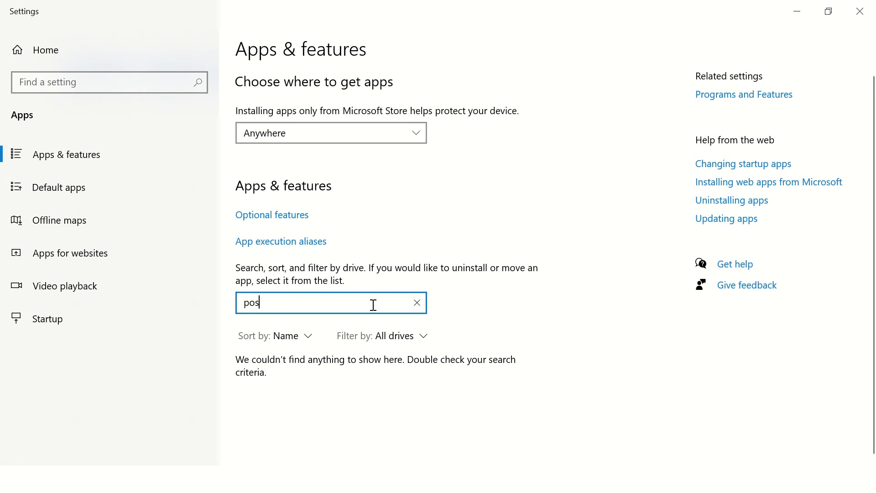
key("BackSpace")
key("BackSpace")
key("BackSpace")
type("post")
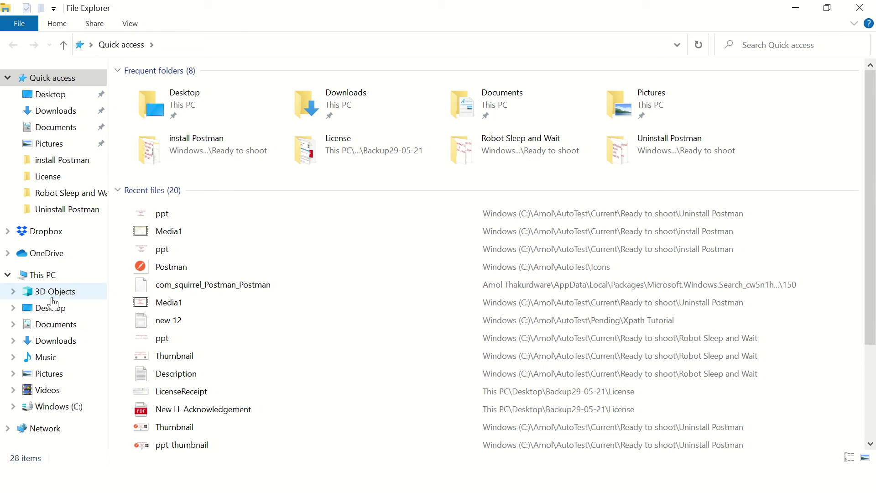
- Open the user's profile folder under Windows (C:) > Users
left_click(62, 410)
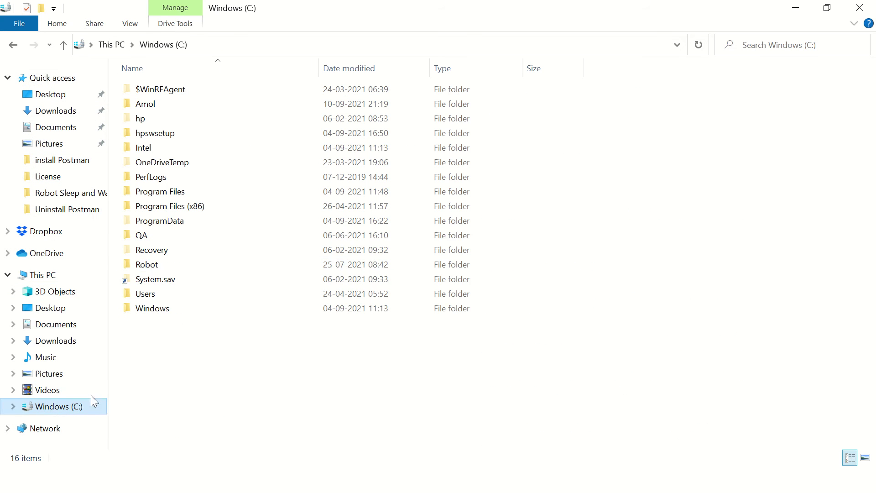
double_click(154, 293)
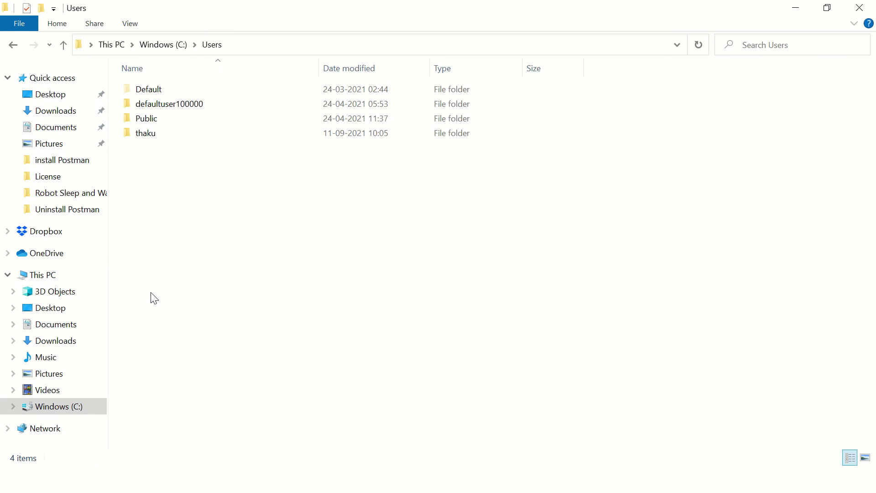
double_click(147, 135)
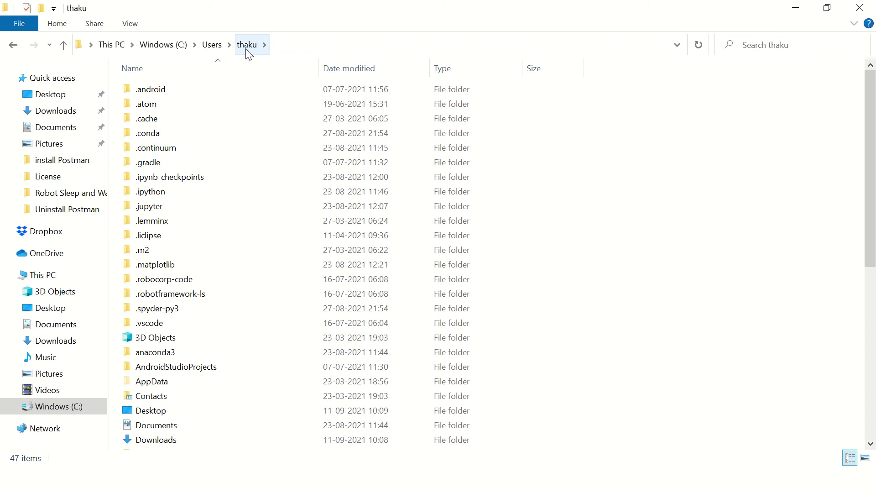
- Delete the Postman folder from the profile folder, leaving 46 items
left_click(154, 238)
key("p")
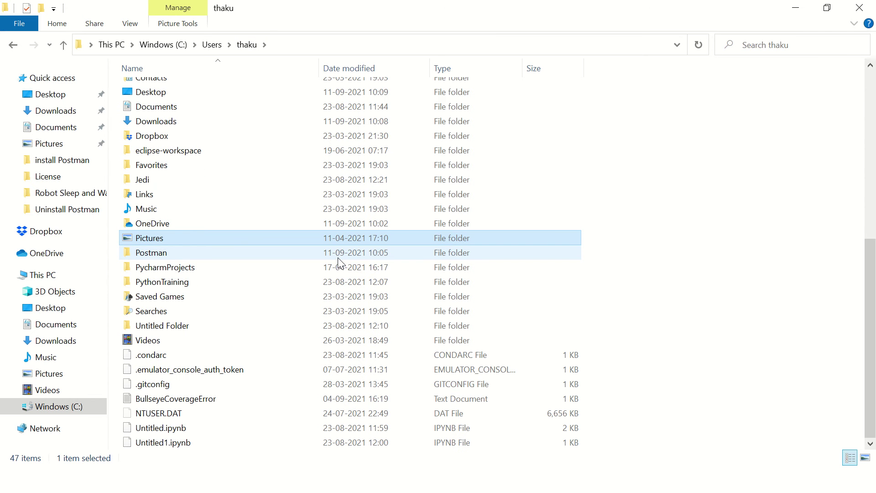
left_click(156, 252)
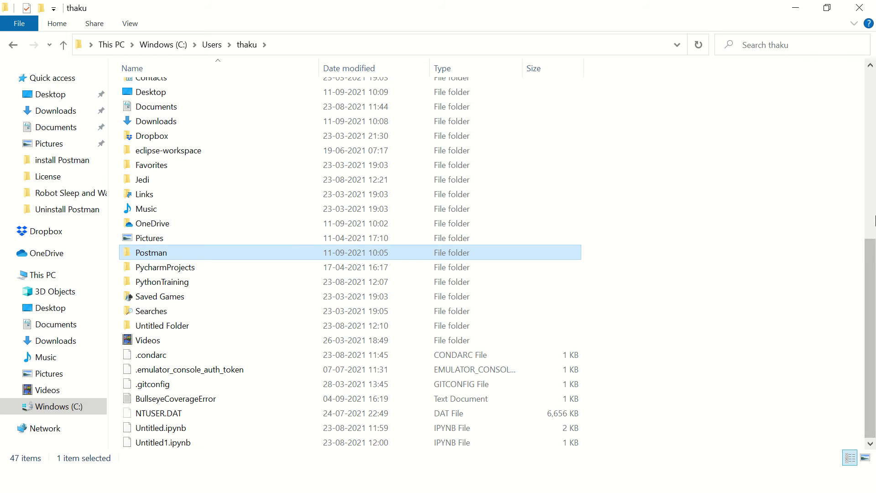
key("Delete")
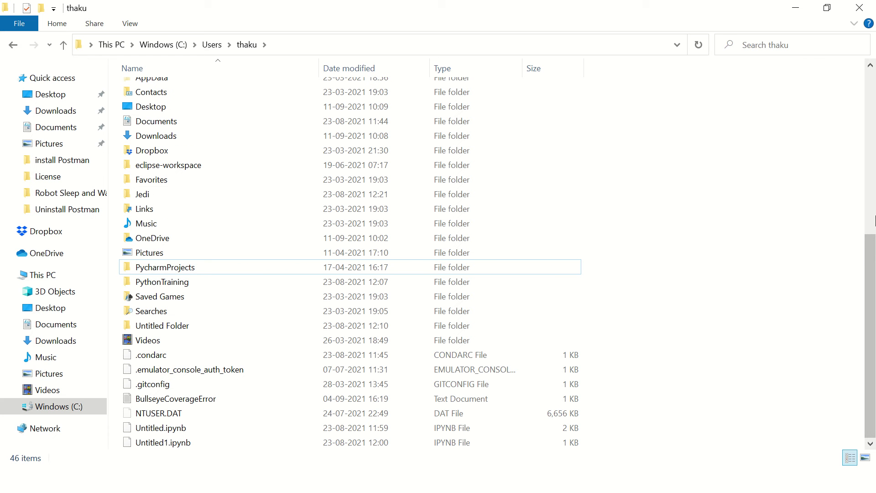
scroll(176, 233, "up", 7)
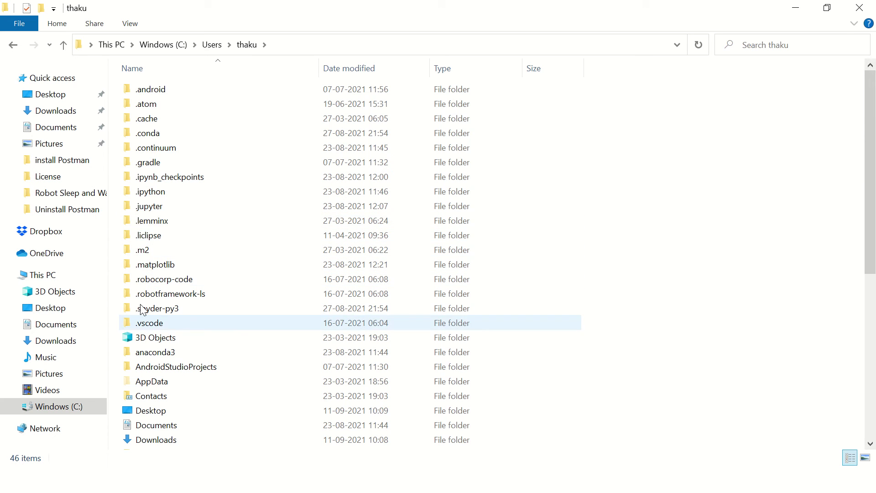
scroll(174, 220, "down", 4)
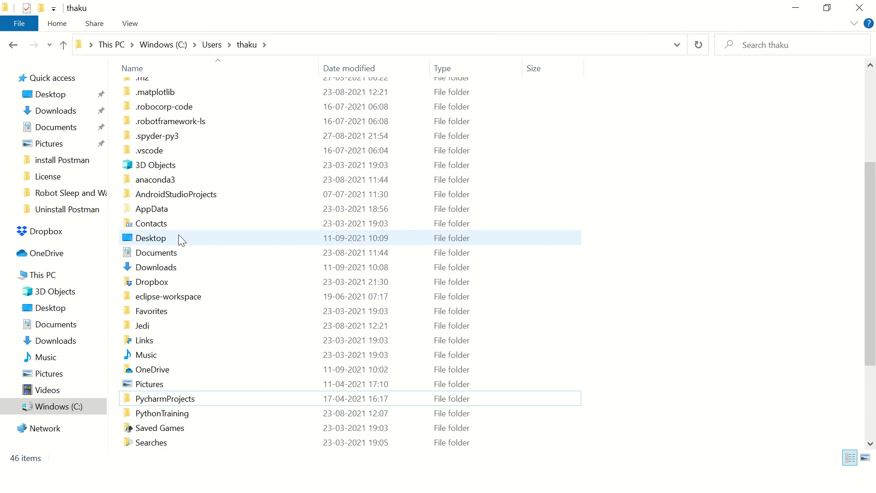
- Open AppData\Local and browse its folders looking for Postman
double_click(165, 209)
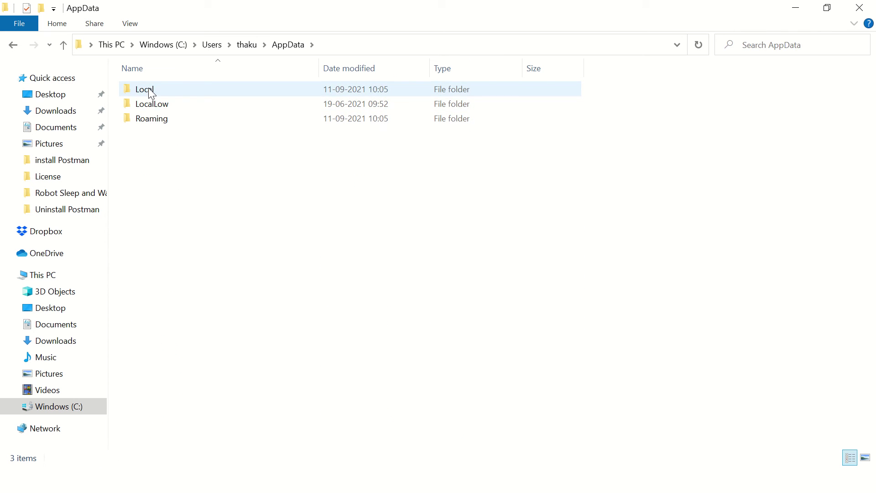
double_click(151, 94)
left_click(164, 191)
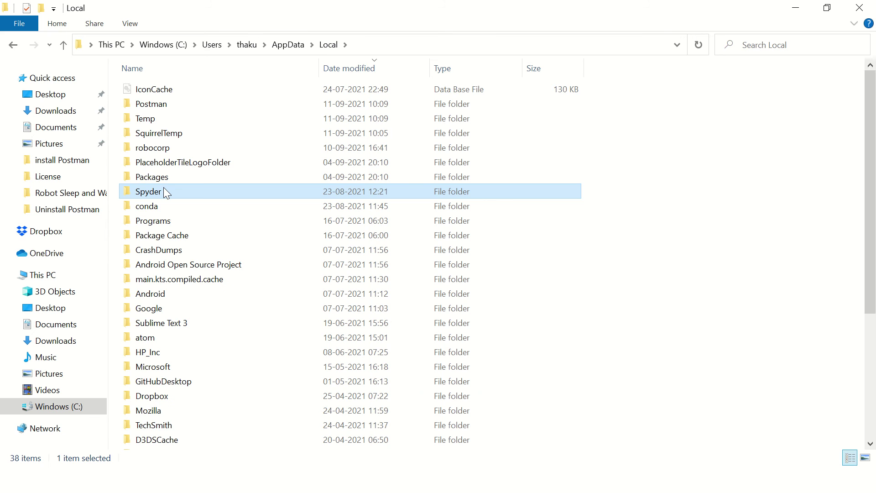
key("Down")
key("Down")
key("Down")
key("Down")
key("Down")
key("Down")
key("Down")
key("Down")
key("Down")
key("Down")
key("Down")
key("Down")
key("Down")
key("Down")
key("Down")
key("Down")
key("Down")
key("Down")
key("Down")
key("Down")
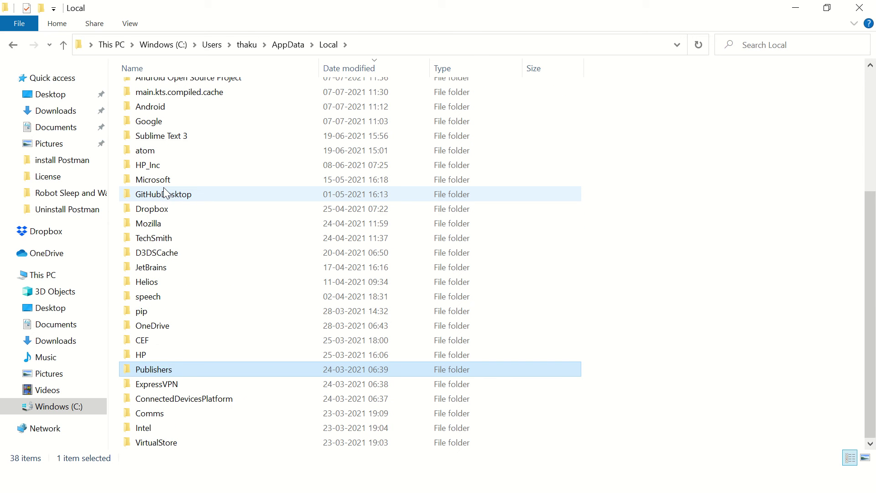
key("Up")
key("Up")
key("Up")
key("Up")
key("Up")
key("Up")
key("Up")
key("Up")
key("Up")
key("Up")
key("Up")
key("Up")
key("Up")
key("Up")
key("Up")
key("Up")
key("Up")
key("Up")
key("Up")
key("Up")
key("Down")
key("Down")
key("Down")
key("Down")
key("Down")
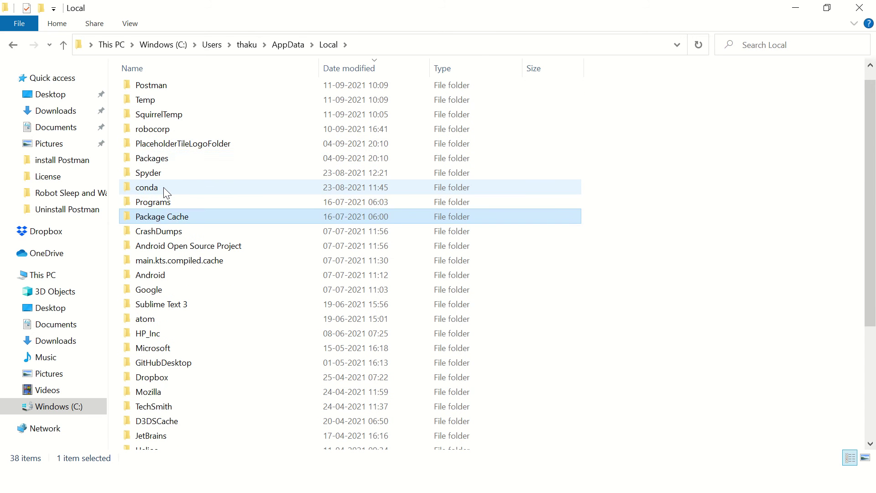
key("Down")
key("Down")
key("Down")
key("Down")
key("Down")
key("Down")
key("Down")
key("Down")
key("Down")
key("Down")
key("Down")
key("Down")
key("Down")
key("Down")
key("Down")
key("Down")
key("Down")
key("Down")
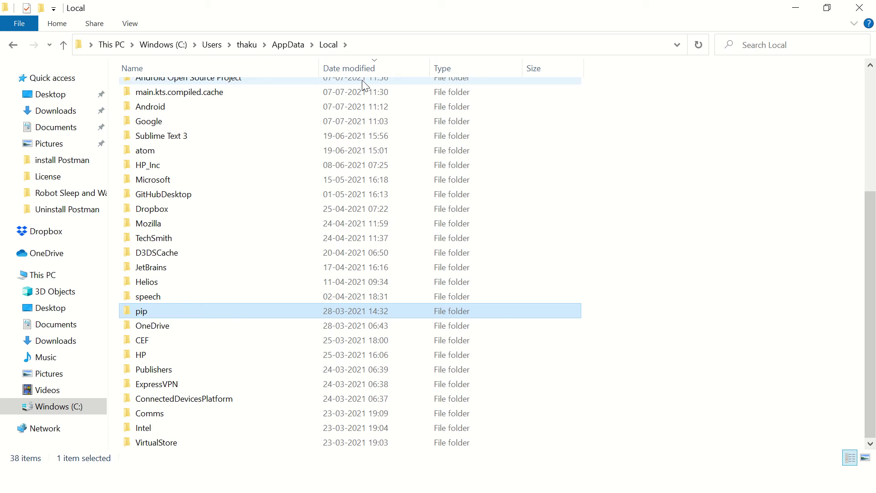
- Delete the Postman folder from AppData\Roaming, leaving 17 items
left_click(287, 46)
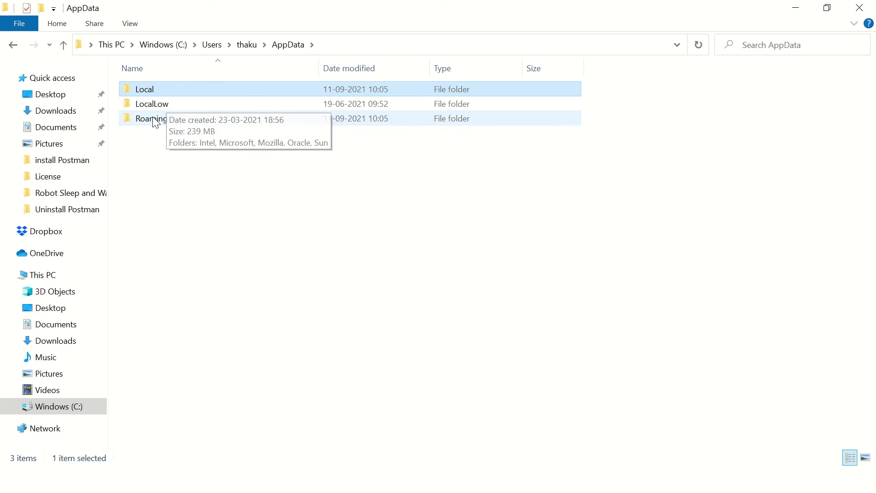
double_click(154, 119)
left_click(174, 192)
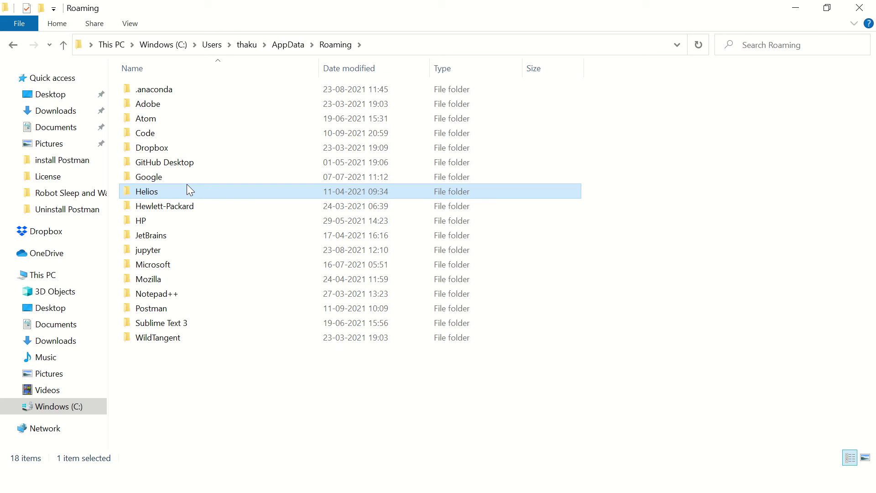
key("p")
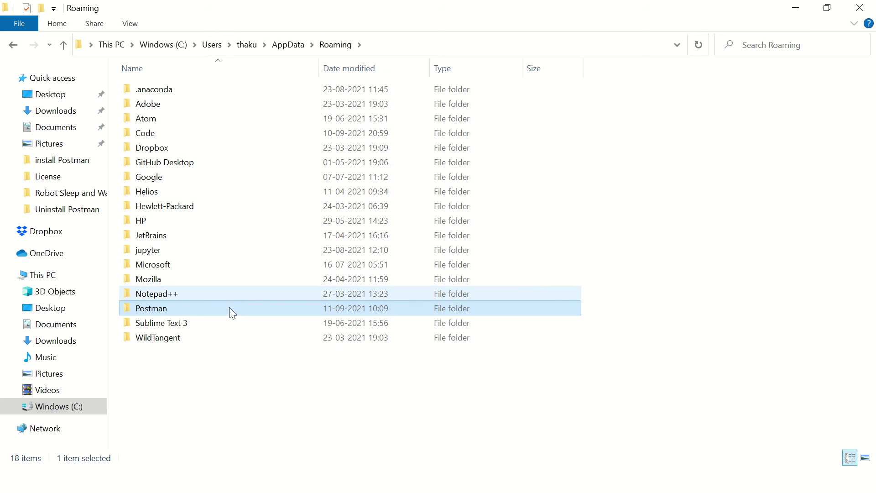
key("Delete")
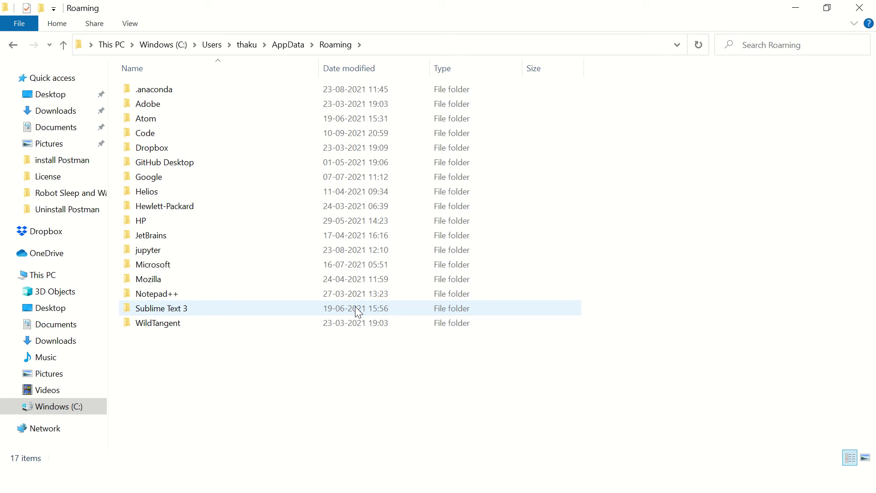
left_click(286, 48)
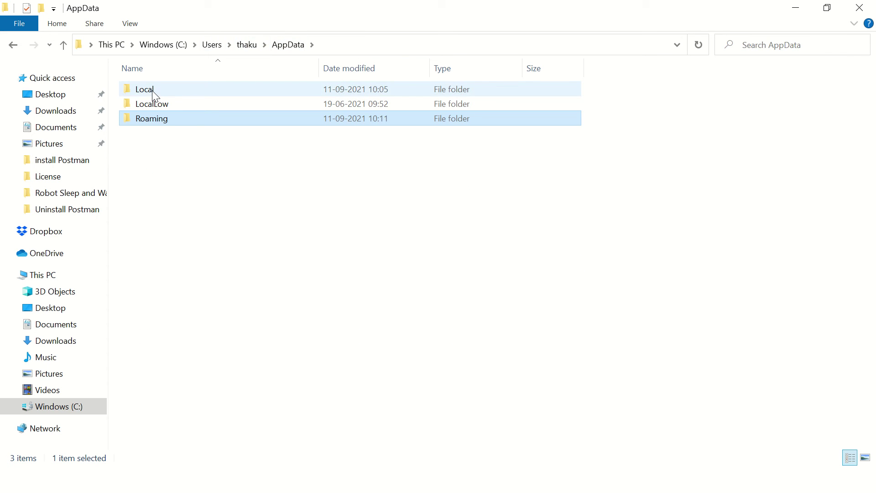
- Search the whole Windows (C:) drive for 'postman'
left_click(247, 44)
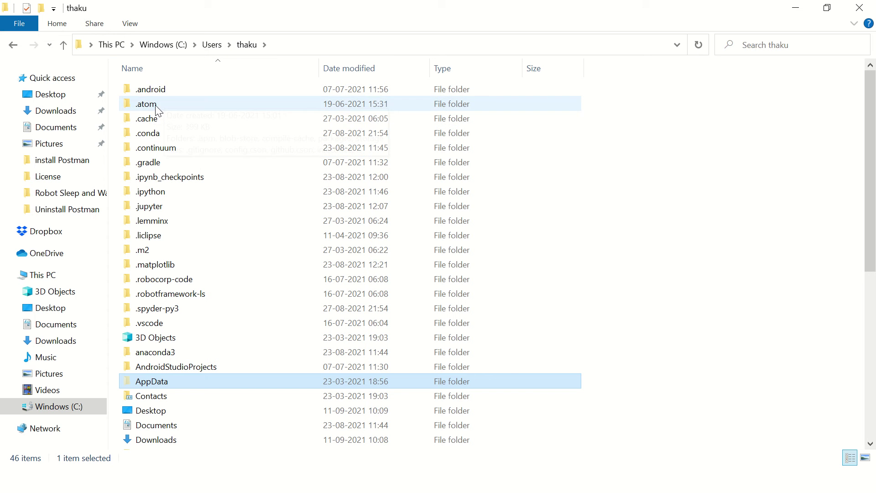
scroll(172, 320, "down", 3)
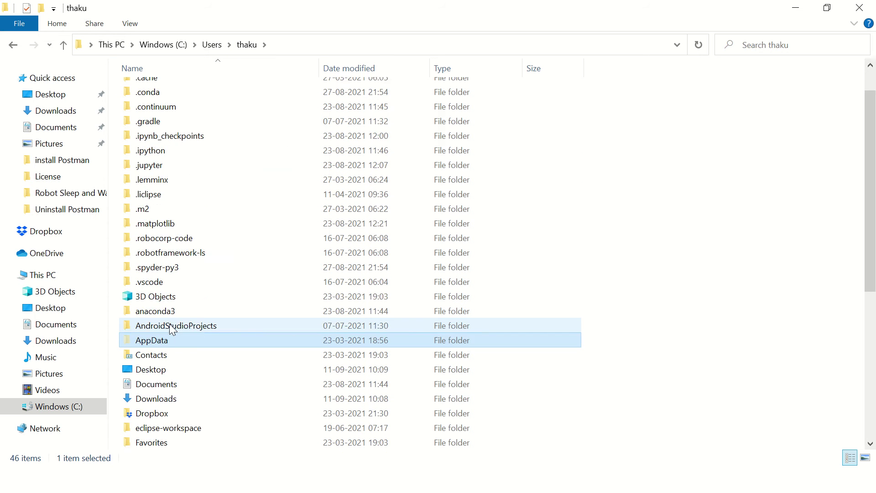
scroll(201, 340, "down", 4)
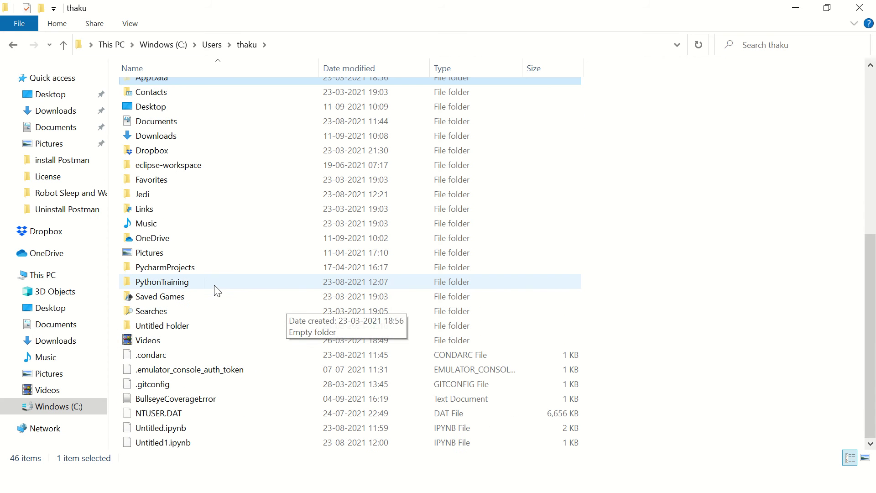
left_click(163, 45)
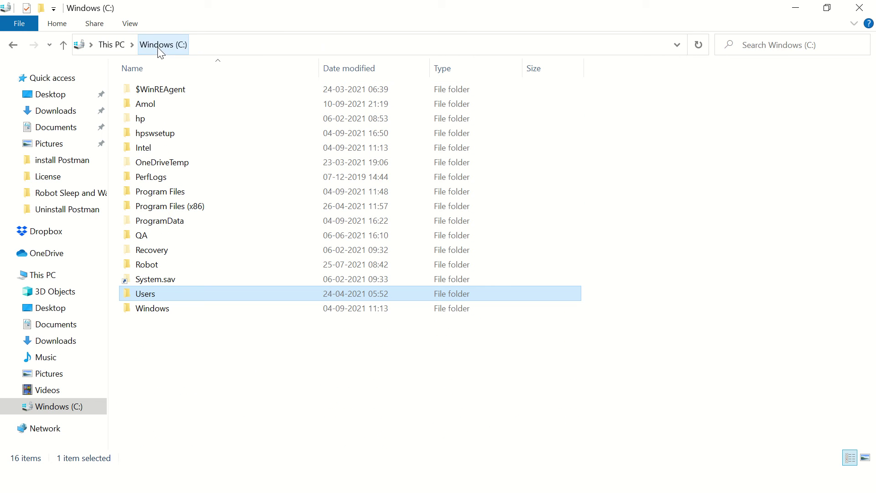
left_click(776, 46)
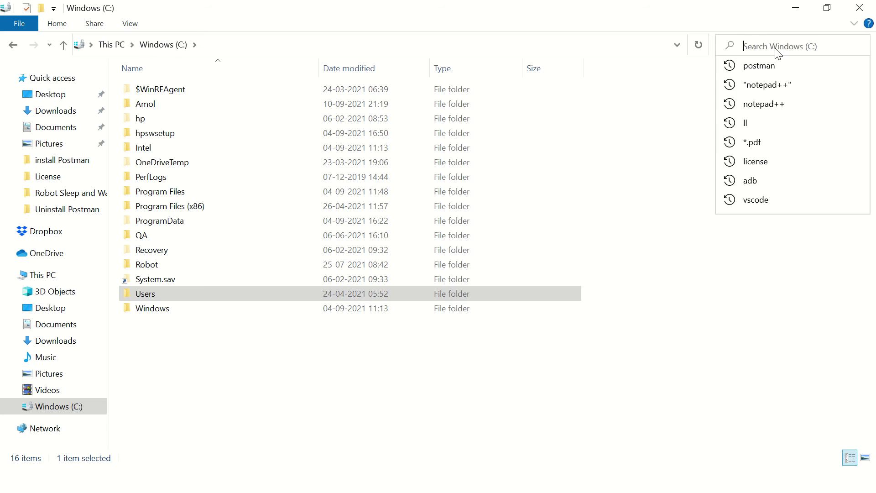
type("post")
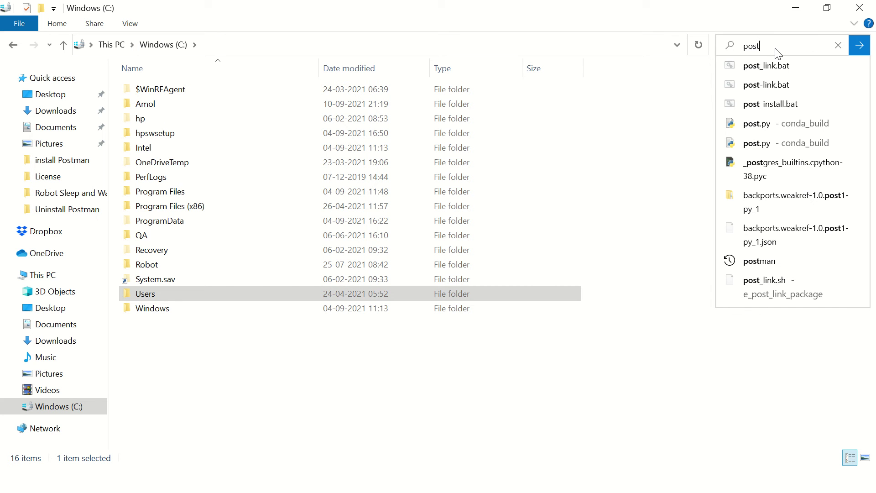
type("man")
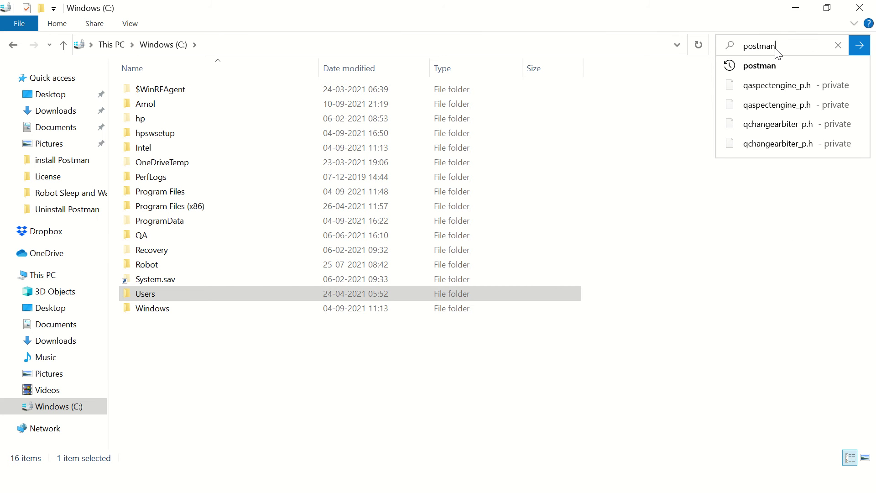
key("Return")
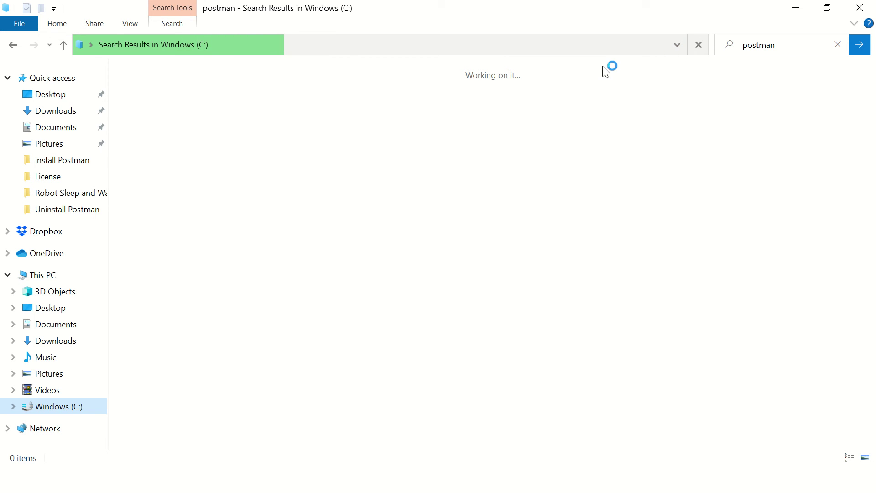
- Select the AppData\Local Postman folder result and bring up its context menu
mouse_move(623, 6)
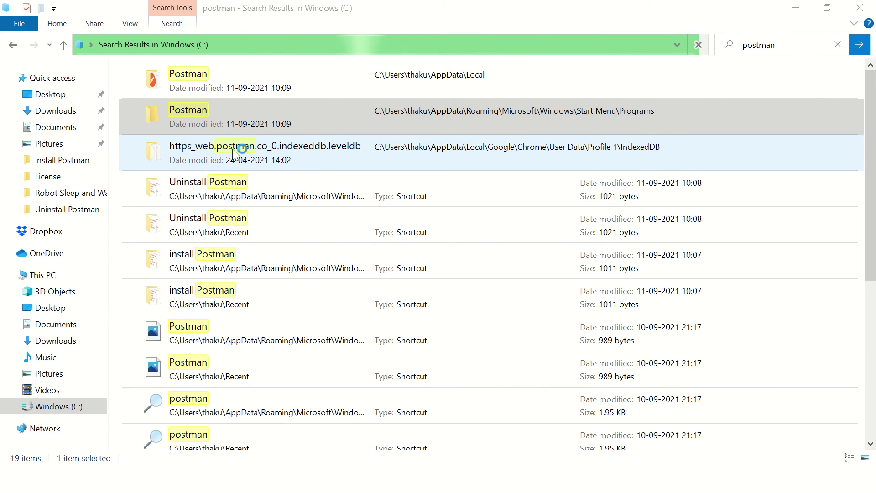
left_click(207, 106)
left_click(193, 82)
right_click(193, 82)
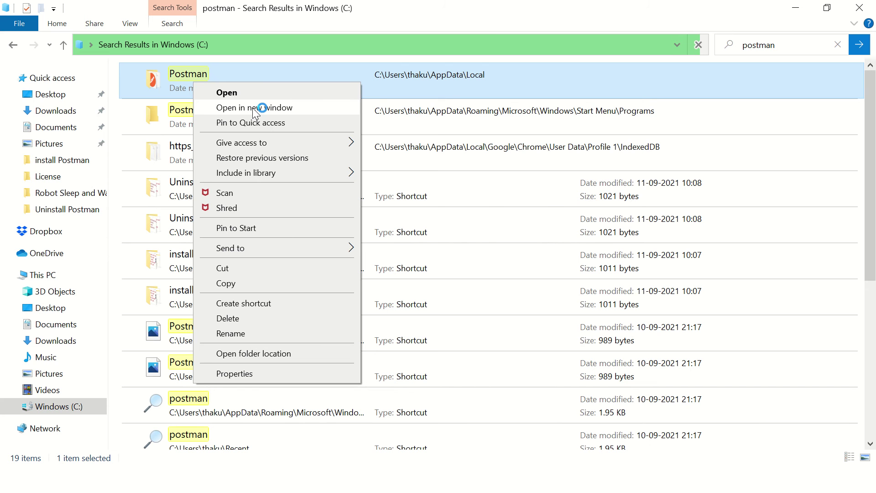
- Open the AppData\Local Postman result separately and copy Update's location from its Properties
left_click_drag(411, 85, 124, 79)
right_click(184, 76)
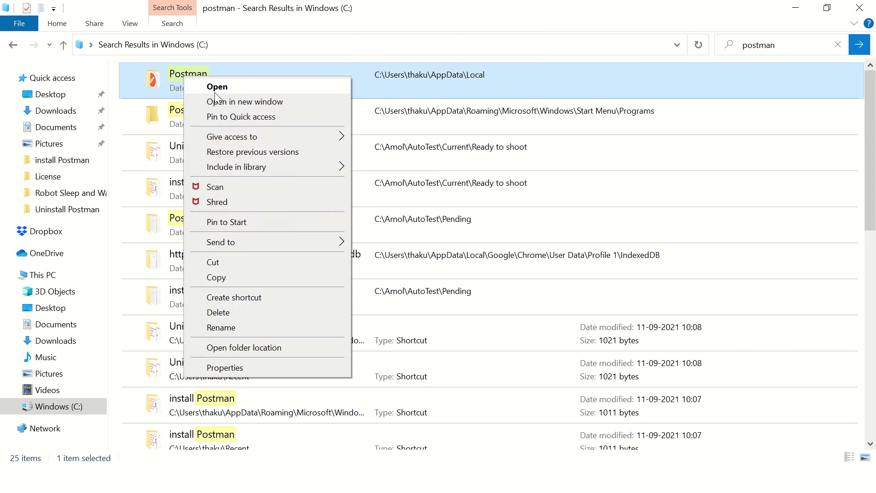
left_click(251, 102)
right_click(155, 104)
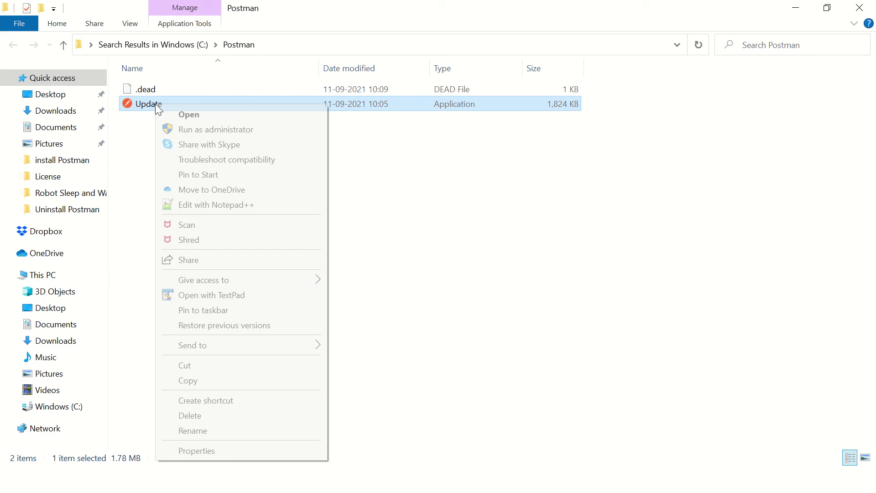
left_click(191, 451)
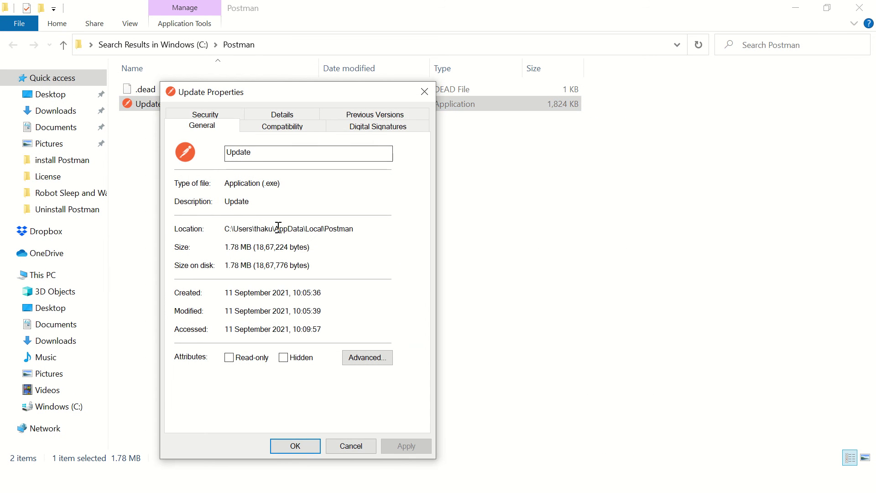
left_click_drag(359, 228, 224, 222)
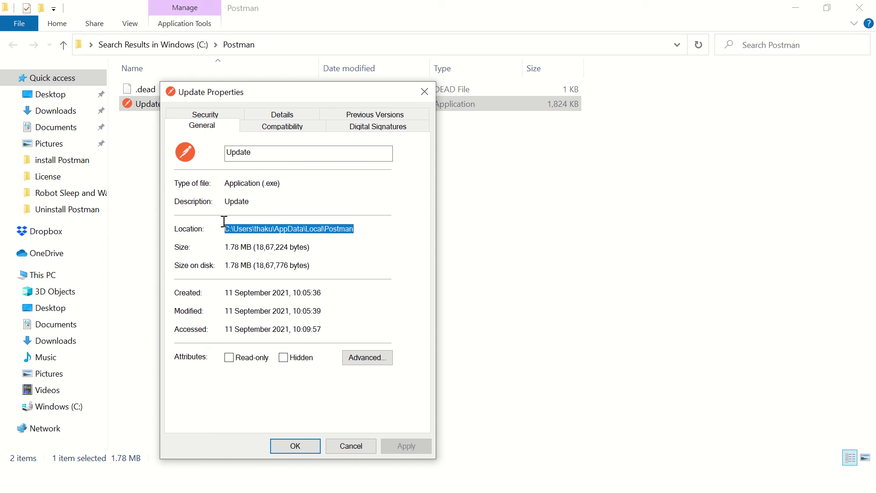
left_click(424, 91)
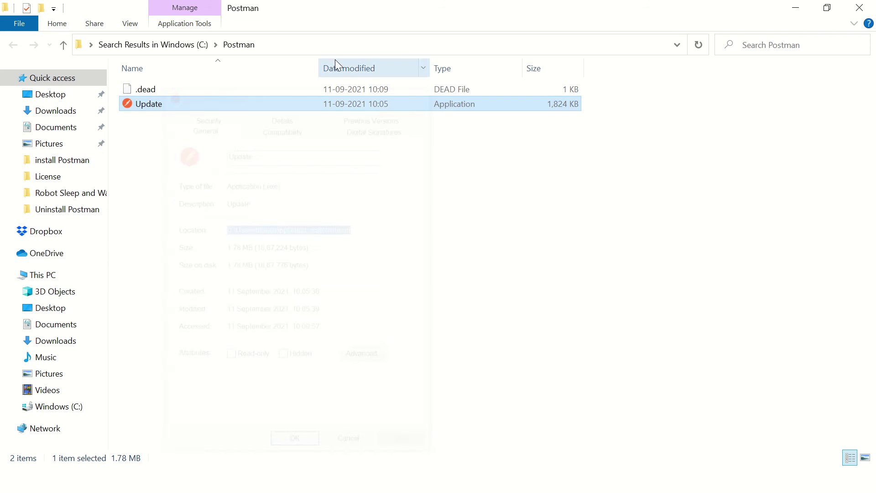
- Go to the copied AppData\Local\Postman path and delete Postman from Local, leaving 37 items
left_click(332, 45)
type("C:\\Users\\thake\\AppData\\Local\\Postman")
key("Return")
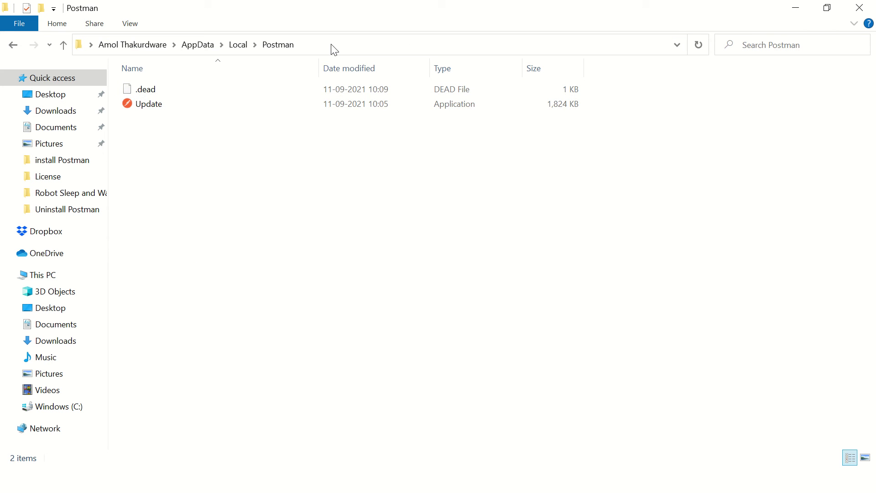
left_click(238, 44)
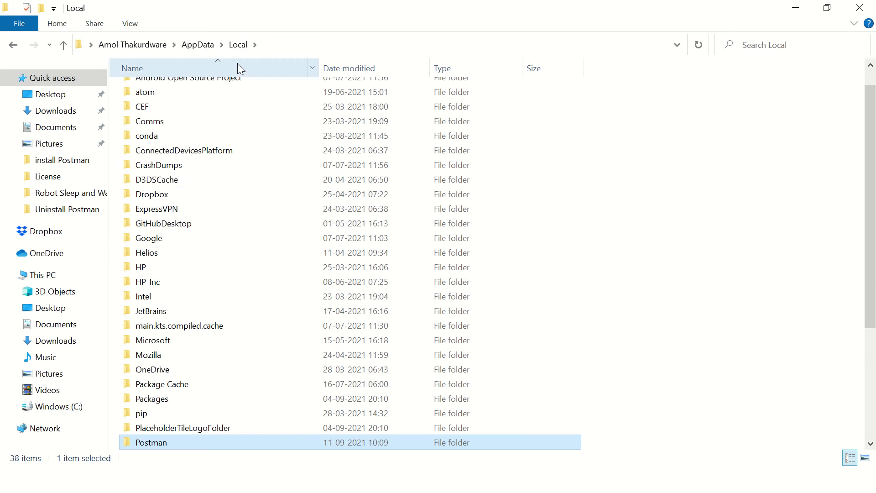
scroll(233, 325, "down", 2)
key("Delete")
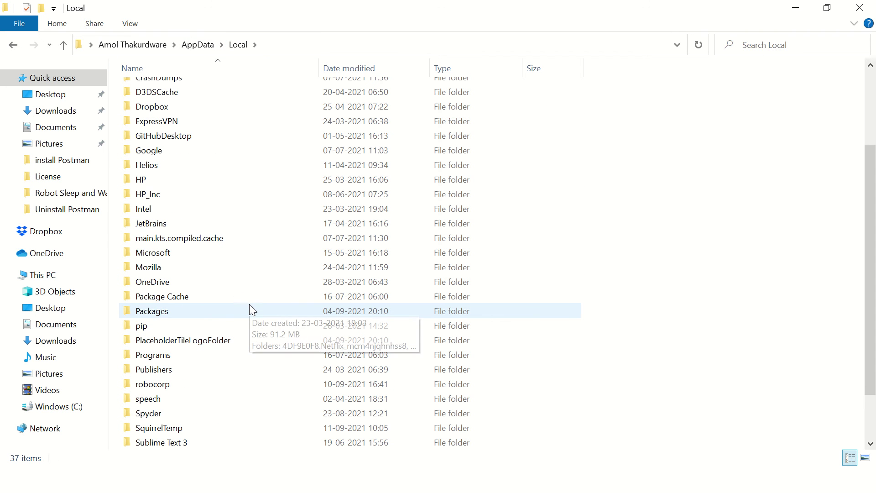
left_click(204, 48)
key("alt+Tab")
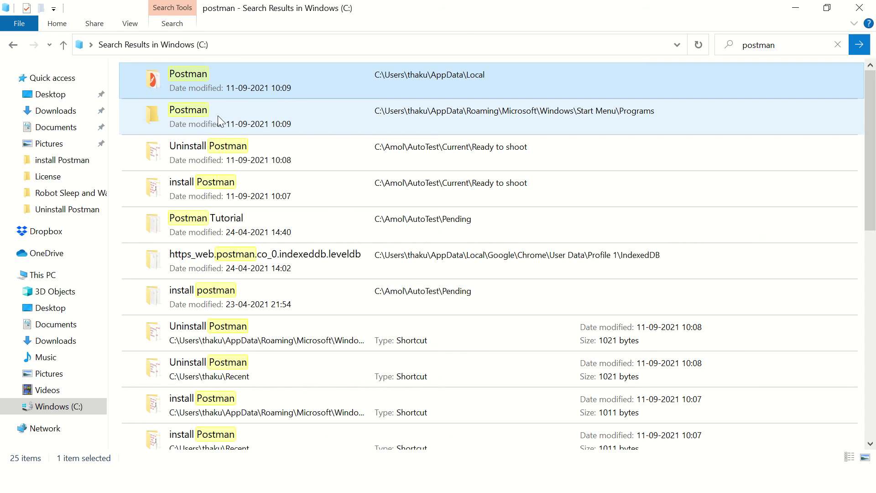
- Open the Start Menu Programs Postman result in its own window, finding it empty
right_click(207, 114)
right_click(188, 114)
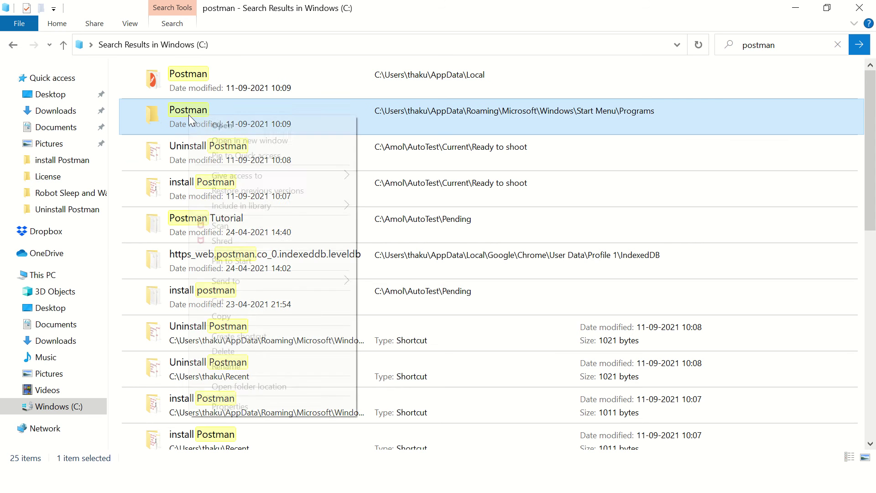
left_click(247, 141)
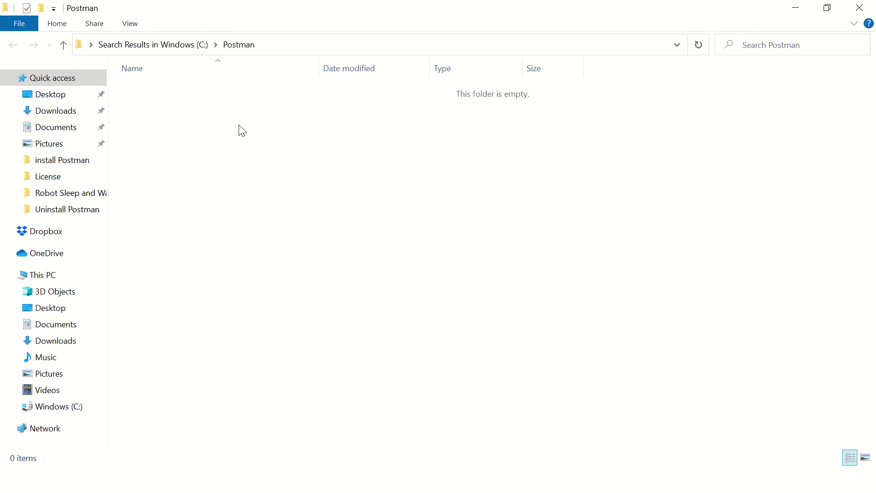
right_click(234, 64)
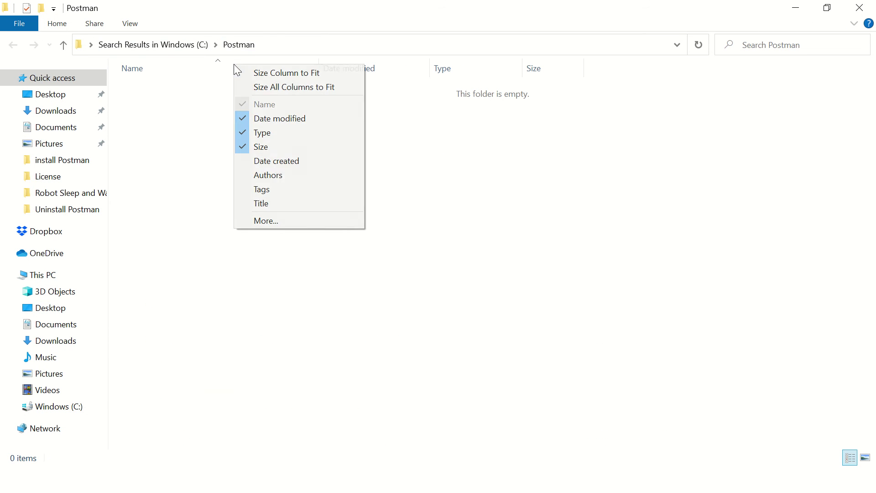
right_click(212, 90)
left_click(231, 44)
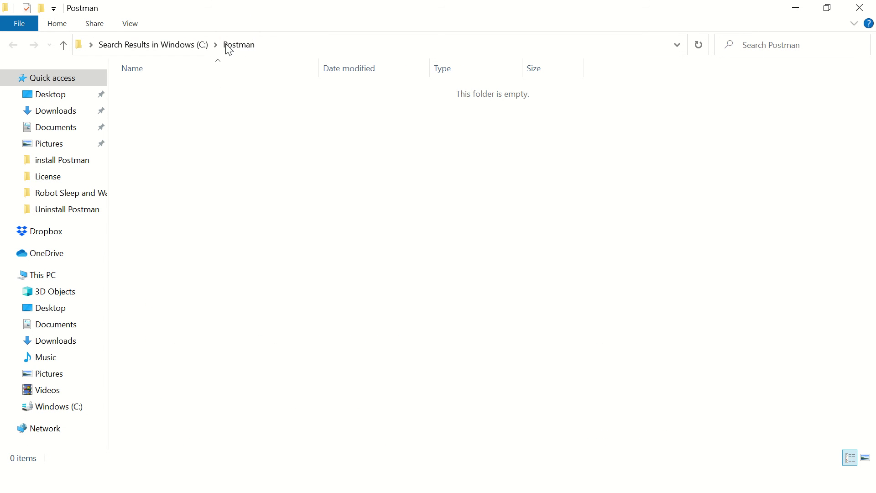
- Return to the postman search results and switch to the Explorer window showing AppData
left_click(192, 46)
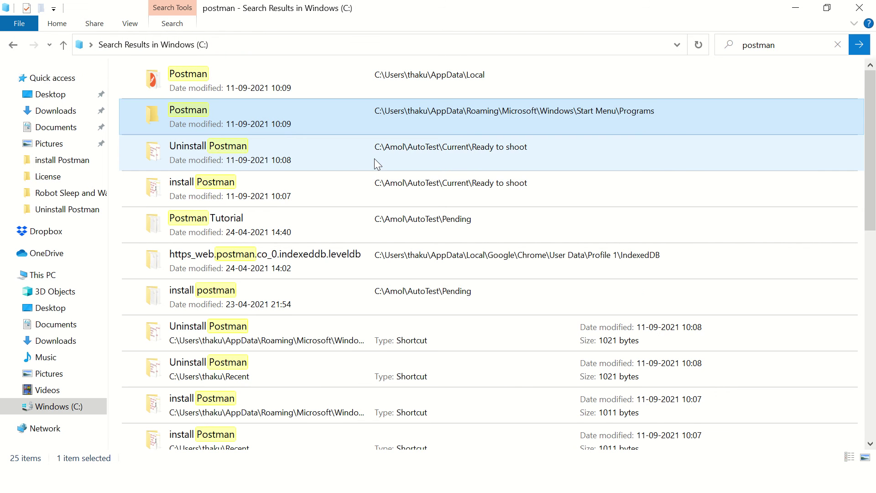
scroll(377, 158, "down", 2)
scroll(376, 159, "up", 2)
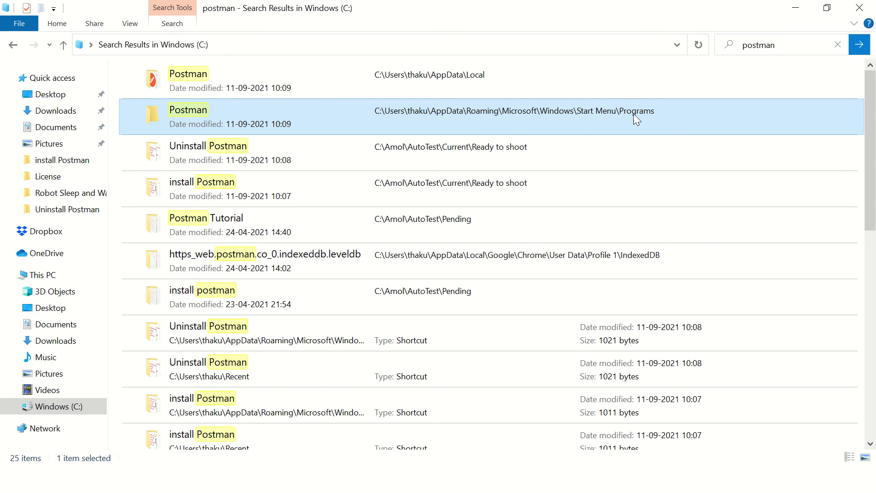
left_click_drag(662, 111, 541, 118)
key("alt+Tab")
key("alt+Tab")
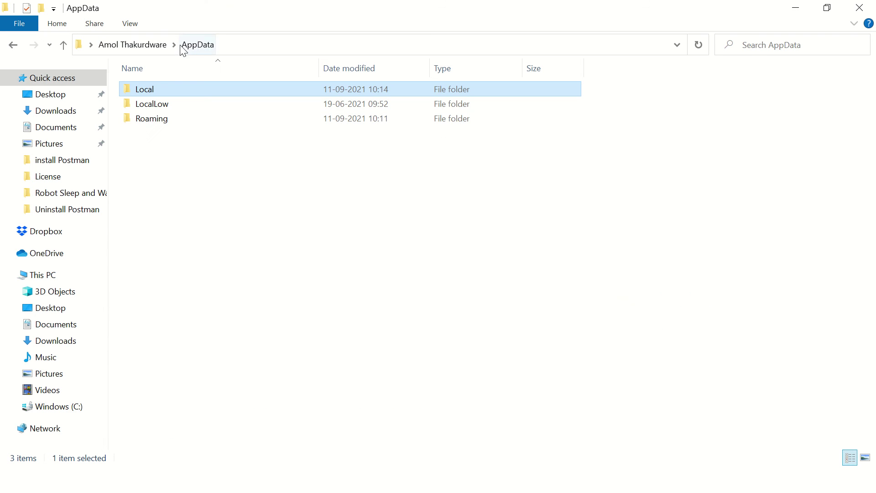
- Navigate from C: through Users, the profile, AppData and Roaming into Microsoft
left_click(37, 409)
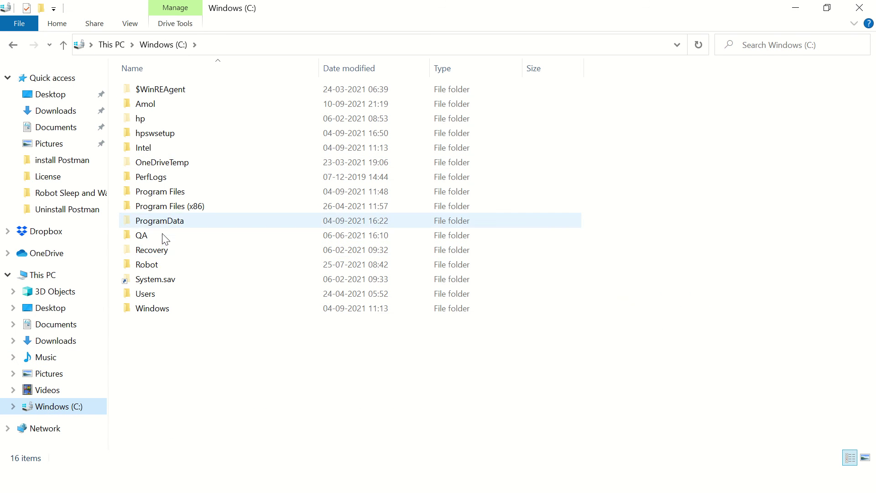
double_click(146, 294)
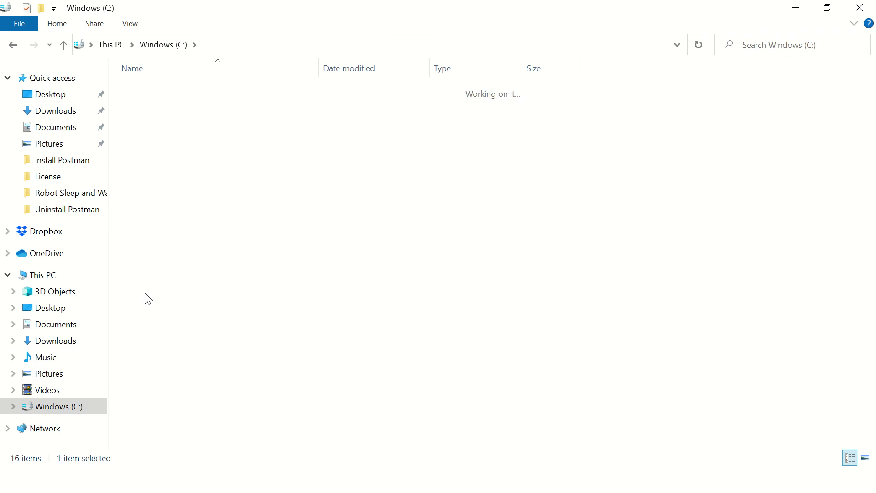
double_click(146, 135)
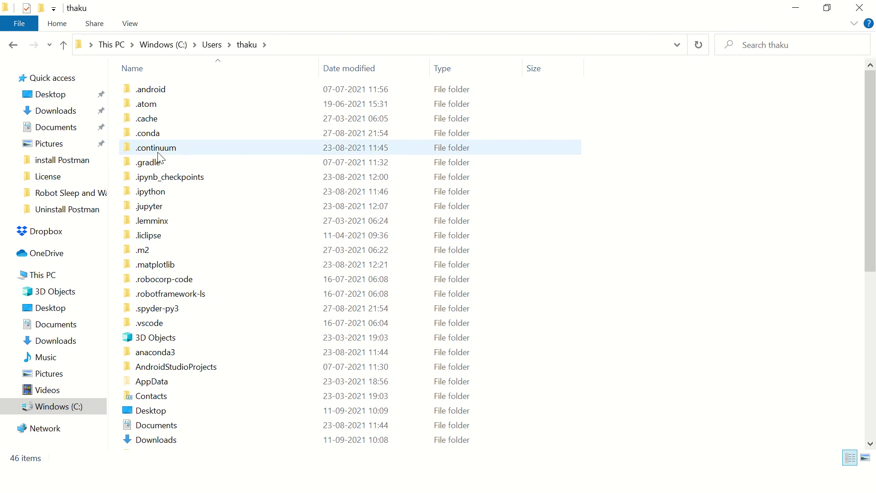
scroll(152, 359, "down", 1)
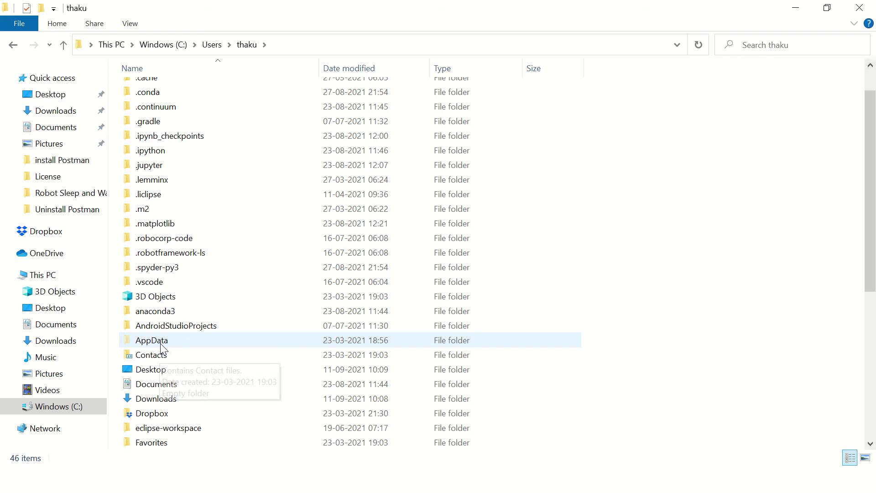
double_click(157, 338)
double_click(152, 118)
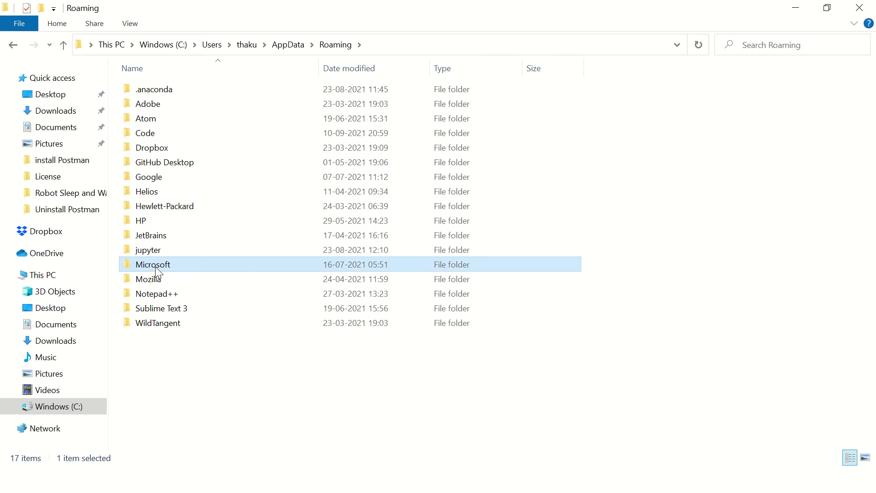
double_click(176, 266)
key("alt+Tab")
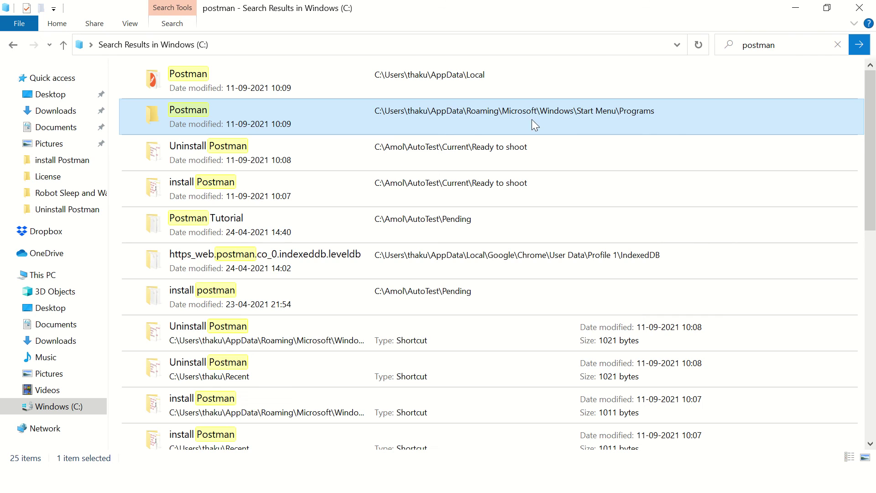
key("alt+Tab")
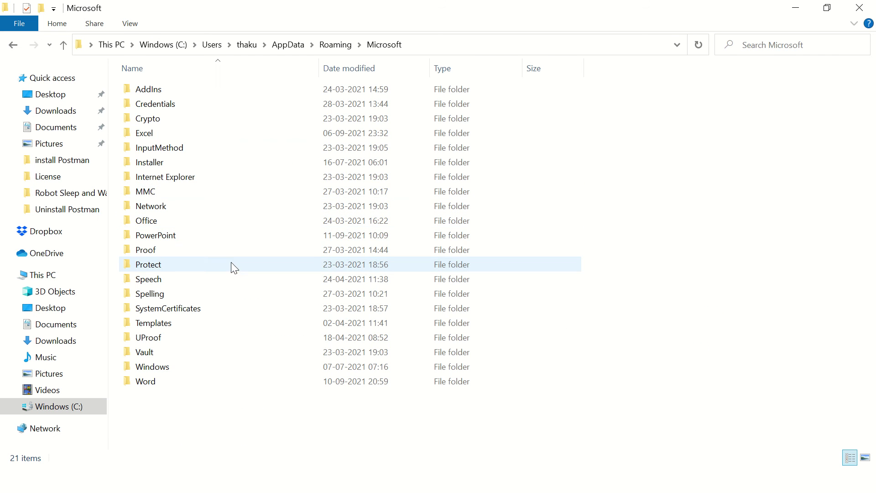
- Delete the Postman folder from Windows\Start Menu\Programs, leaving 14 items
left_click(173, 236)
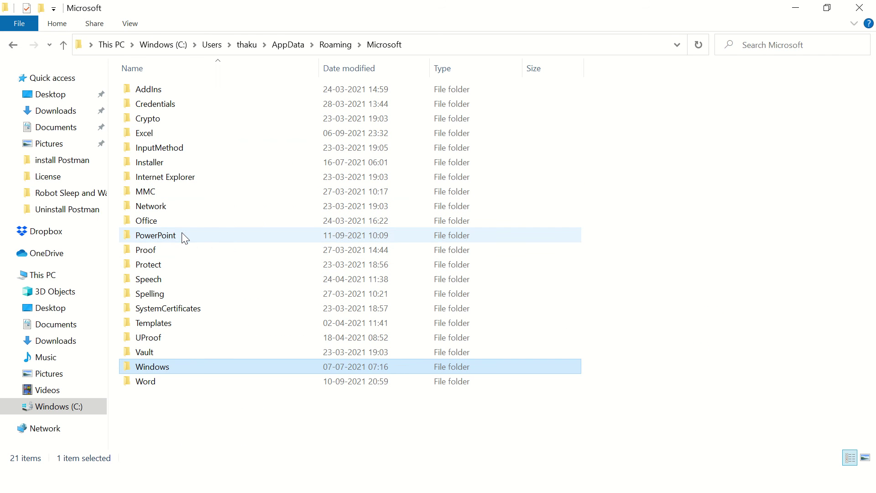
double_click(153, 365)
left_click(171, 147)
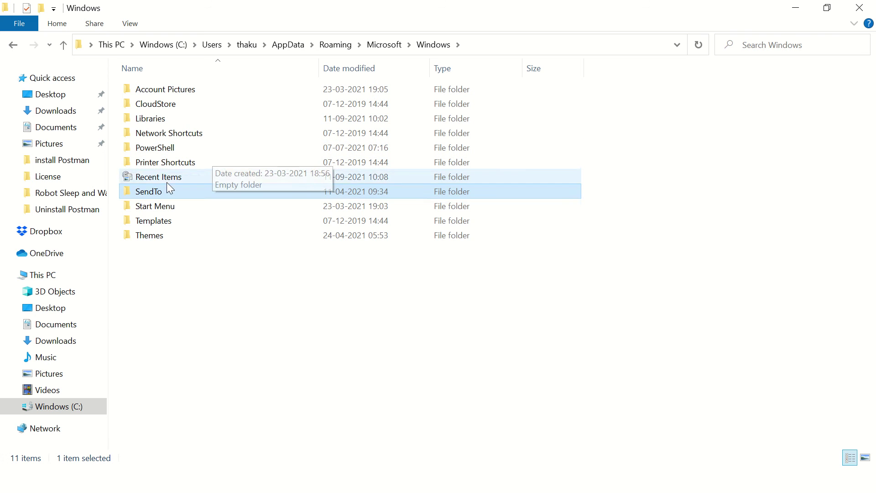
double_click(160, 207)
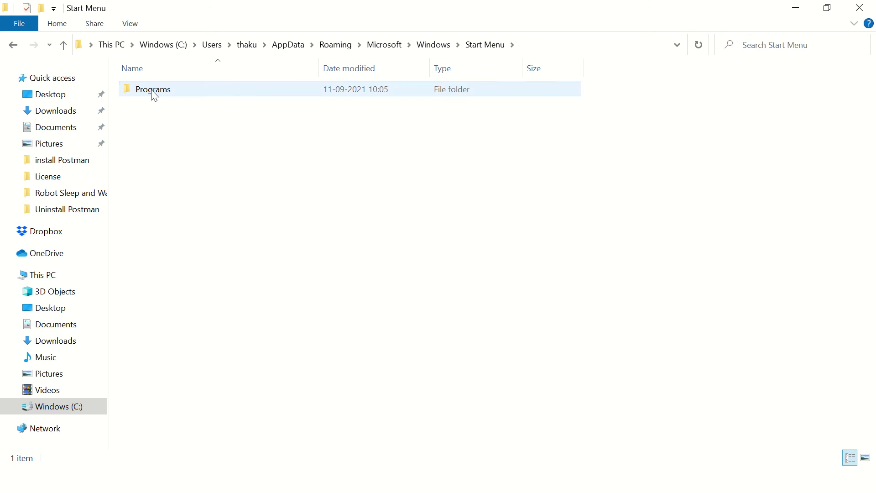
double_click(153, 91)
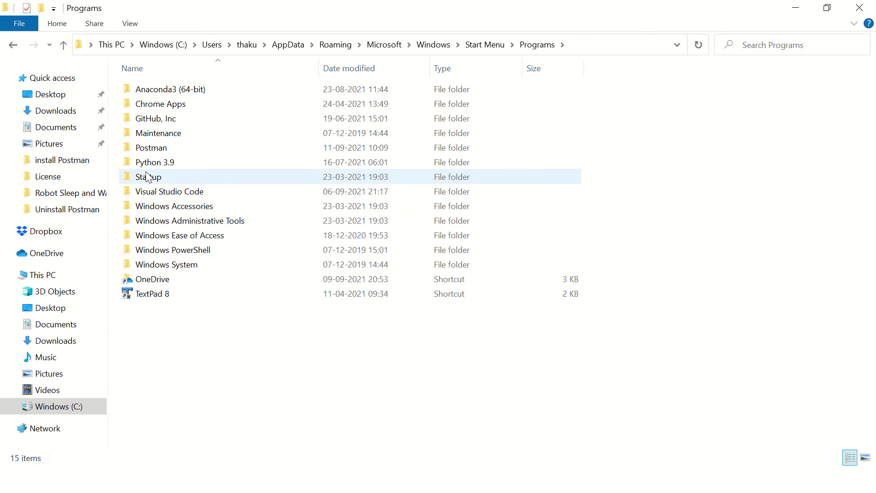
left_click(147, 144)
key("Delete")
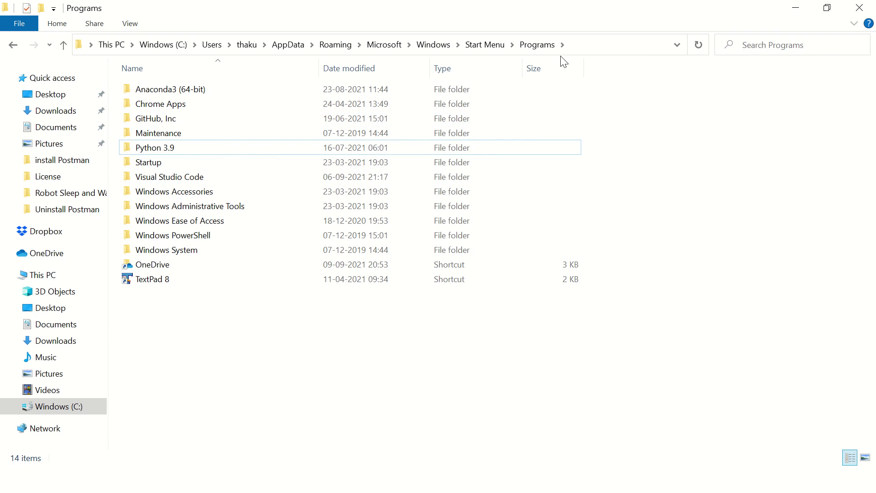
key("alt+Tab")
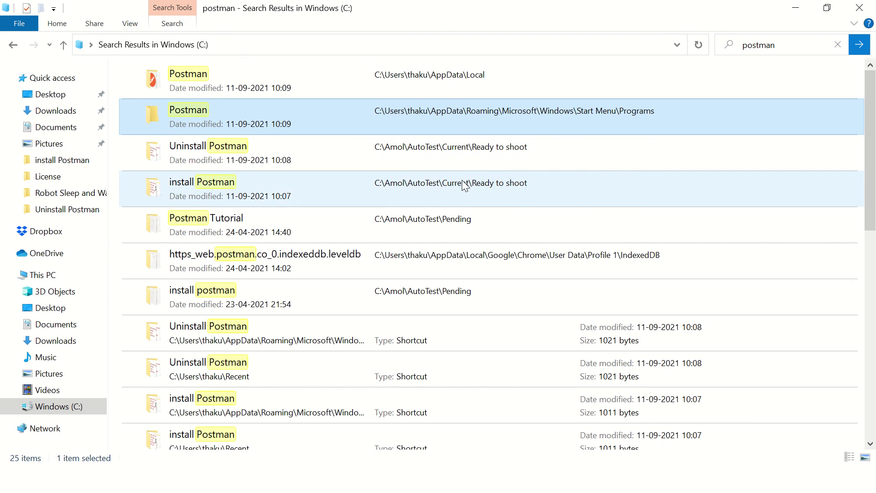
- Scroll through the 25 postman search results and back to the top
scroll(461, 187, "down", 2)
scroll(437, 141, "down", 3)
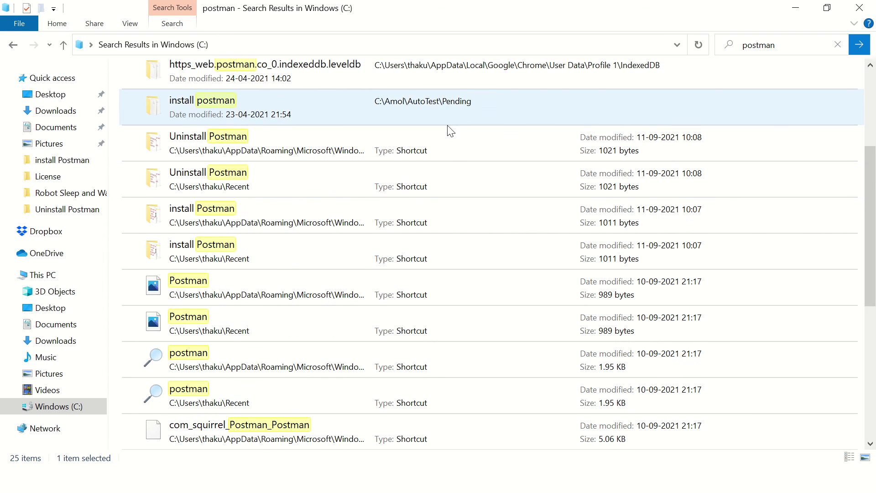
scroll(489, 146, "down", 3)
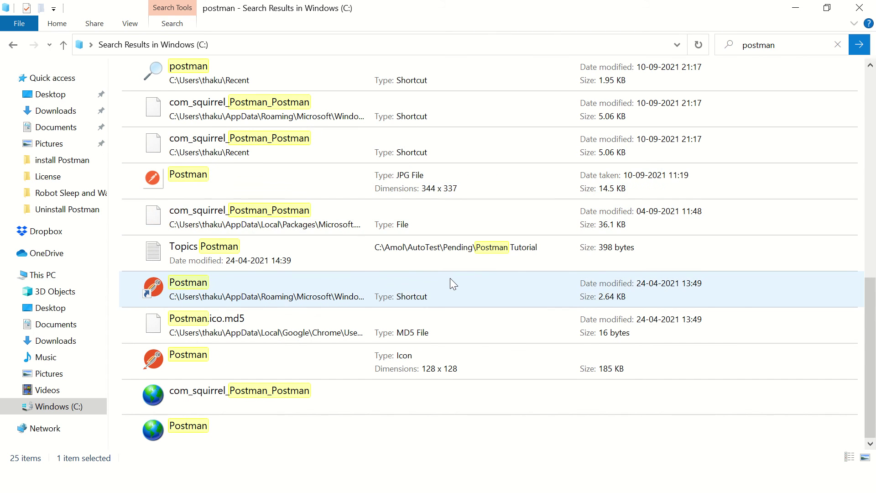
scroll(450, 278, "up", 5)
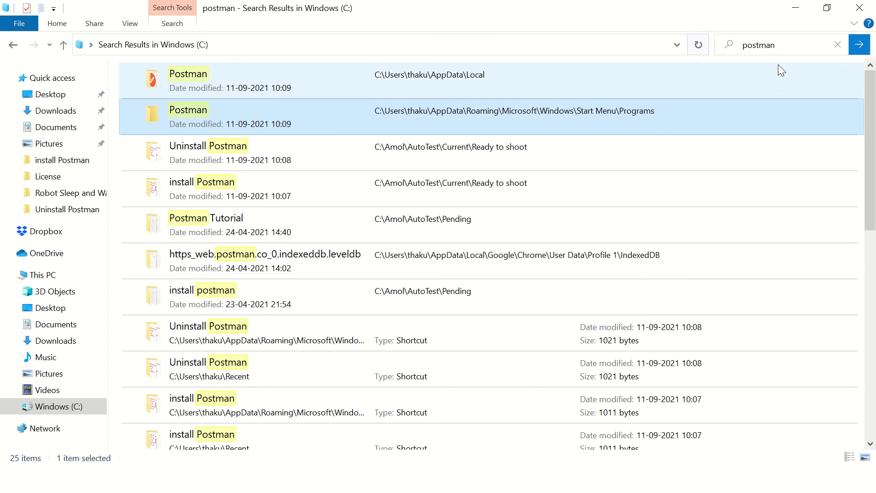
key("alt+Tab")
- Switch to the ppt PowerPoint window showing the Uninstall Postman Cleanly and Completely slide
key("alt+Tab")
key("alt+Tab")
key("alt+Tab")
key("alt+Tab")
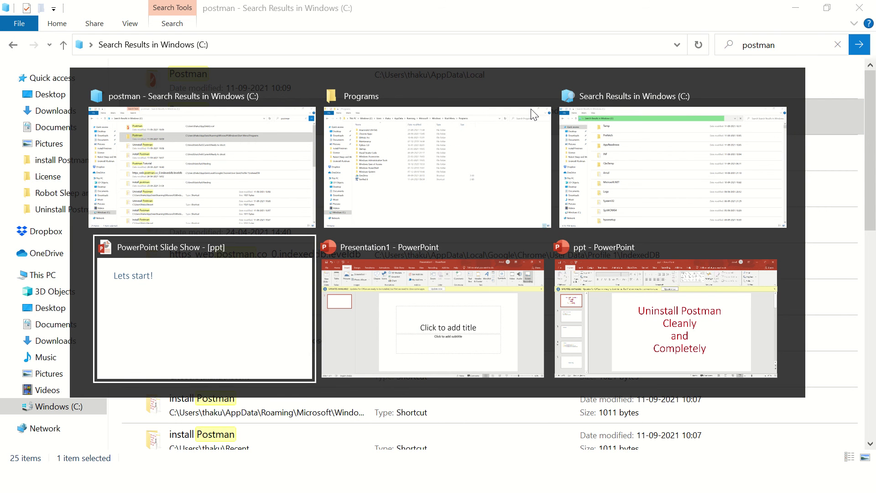
key("alt+Tab")
key("alt+Tab")
key("alt+Tab")
key("alt+Tab")
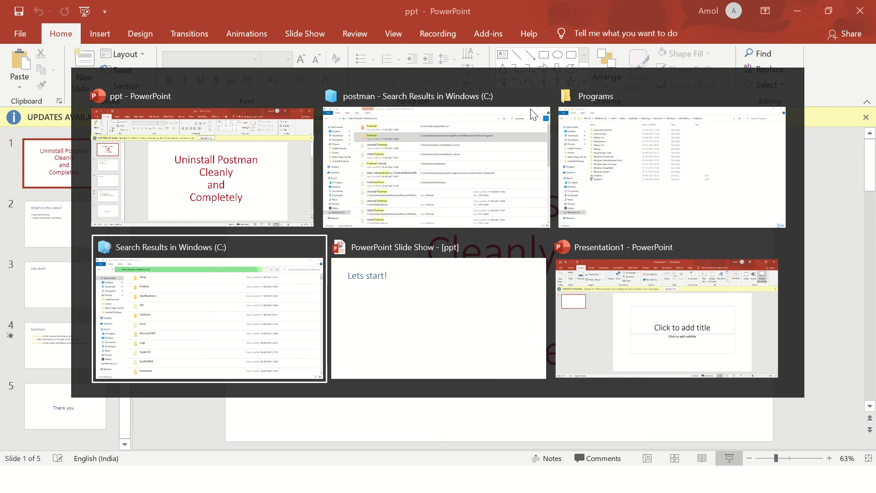